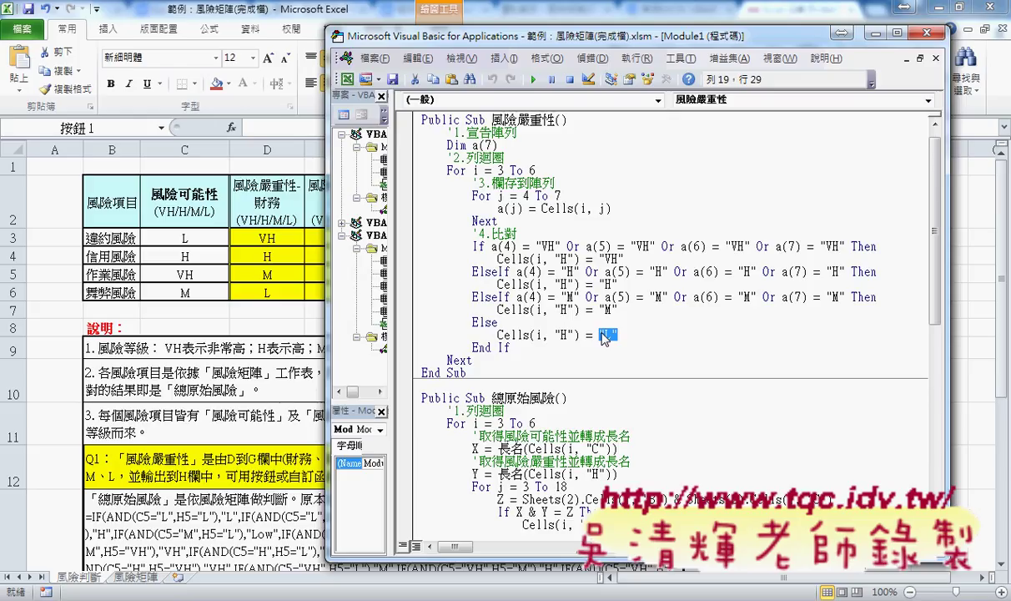
Make the Else branch write "L", then review the a(7) declaration, a(4) test and For j loop.
type("\"L\"")
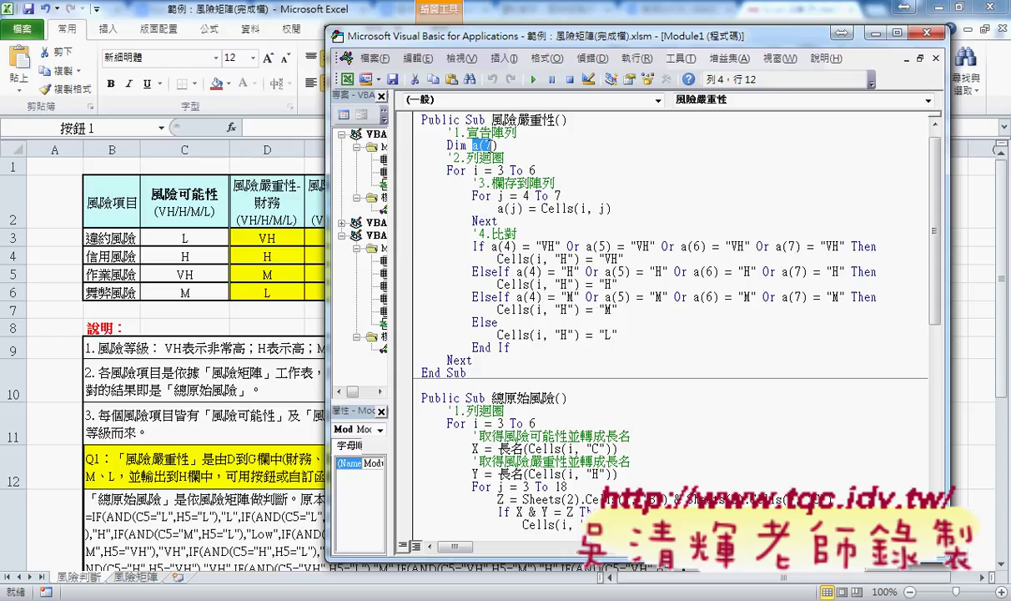
left_click_drag(472, 145, 498, 145)
left_click_drag(490, 246, 519, 247)
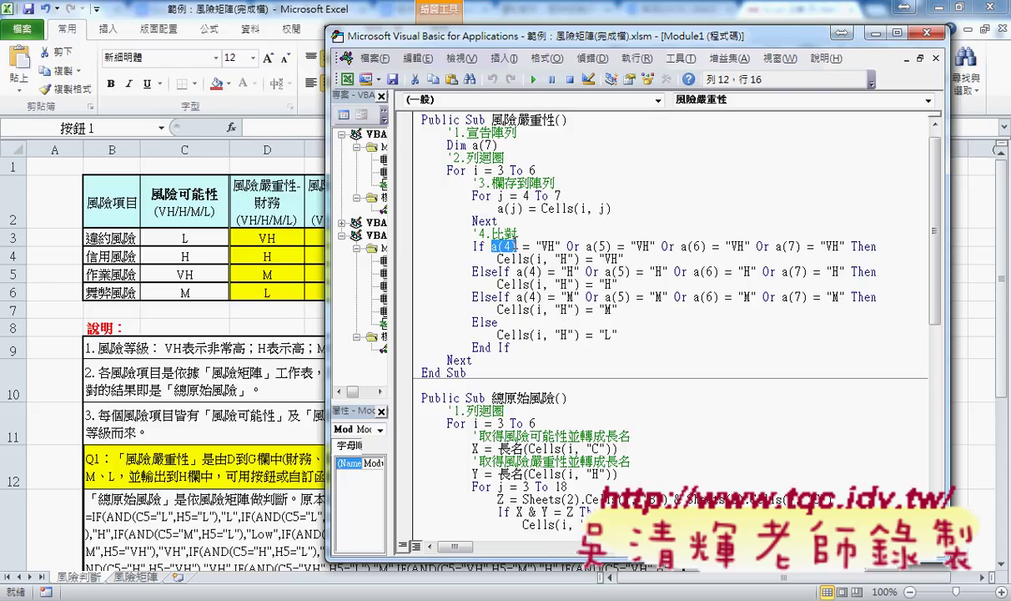
left_click_drag(492, 142, 426, 133)
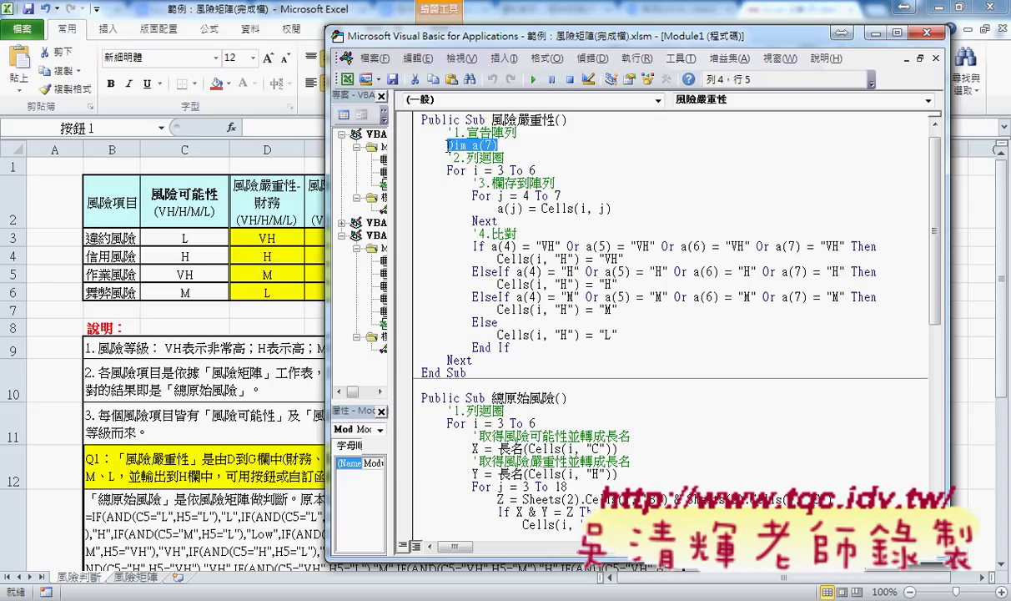
left_click(522, 246)
left_click(447, 144)
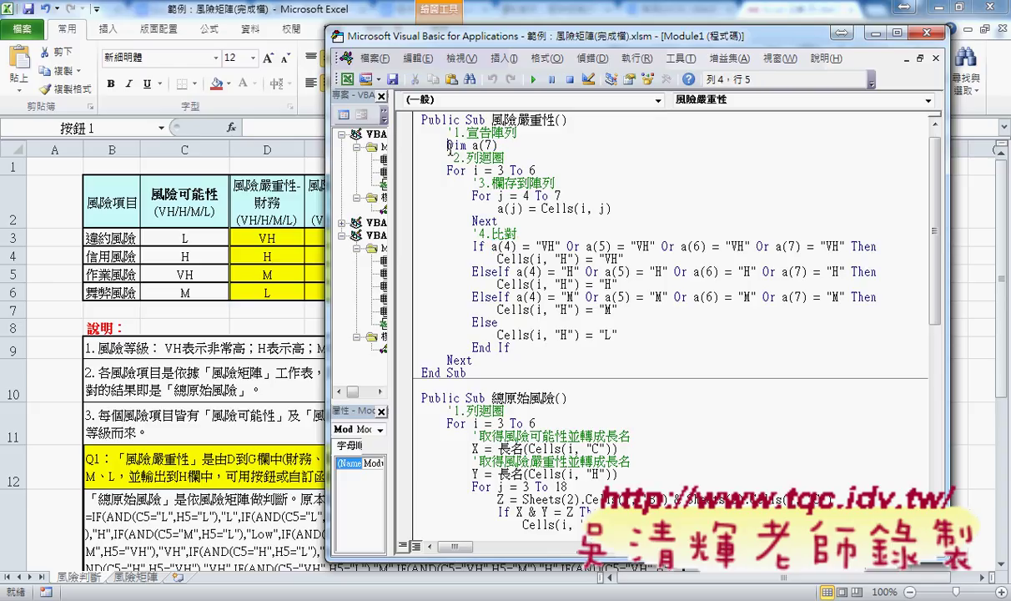
left_click(484, 196)
Narrow the code editor and bring the worksheet forward with cell H3 selected.
mouse_move(948, 215)
left_mouse_down()
mouse_move(697, 215)
mouse_move(927, 215)
left_mouse_up()
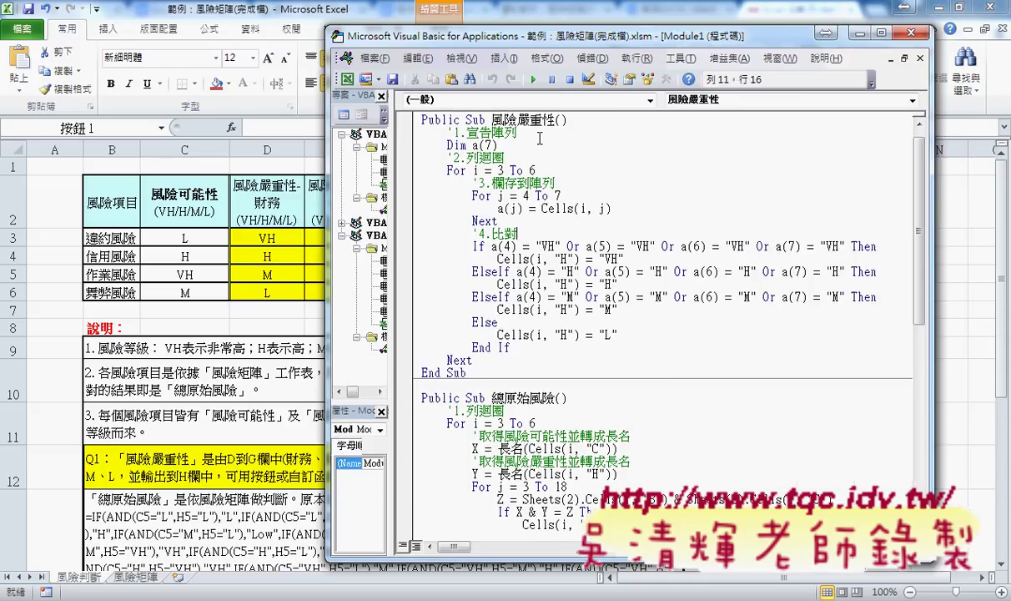
left_click_drag(492, 120, 555, 120)
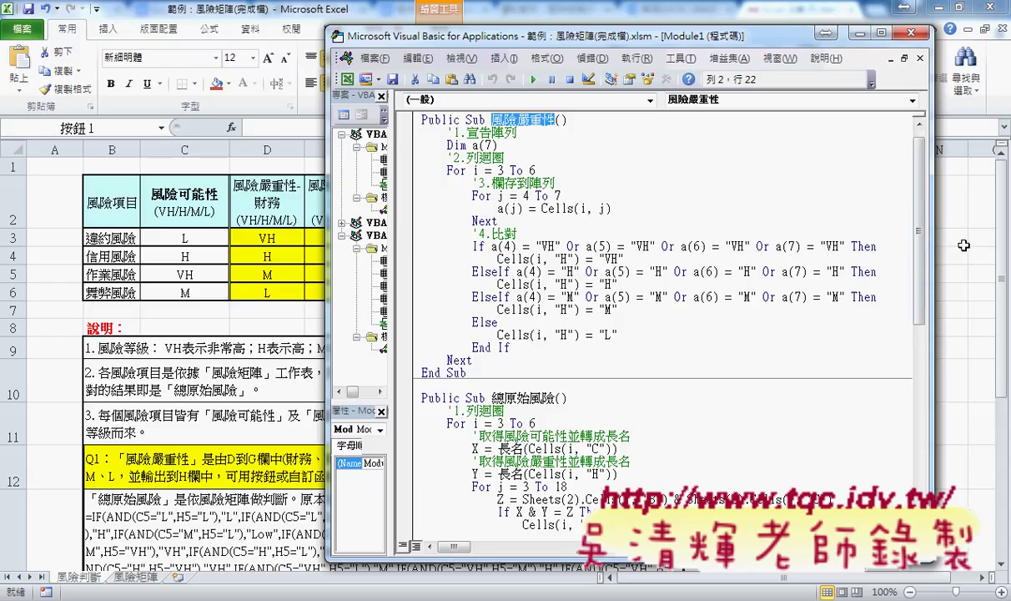
left_click(933, 239)
left_click(551, 238)
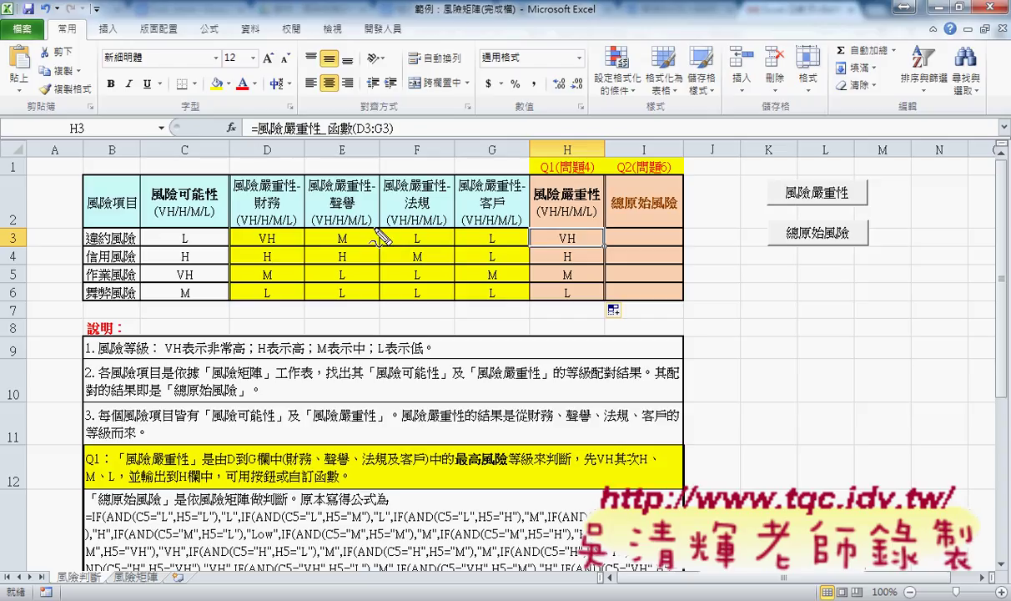
mouse_move(500, 244)
left_mouse_down()
mouse_move(317, 247)
mouse_move(334, 160)
mouse_move(347, 152)
left_mouse_up()
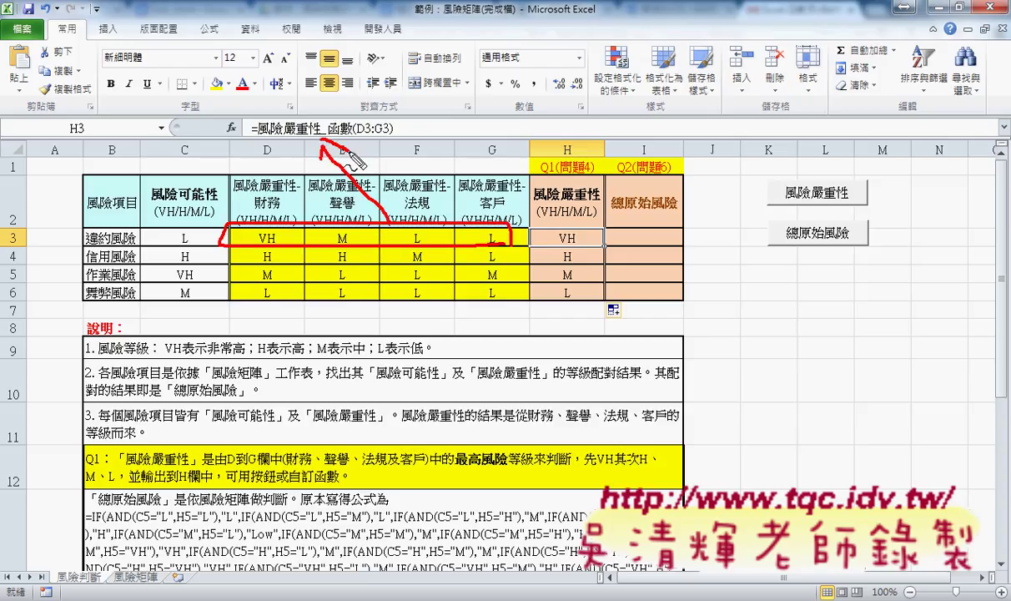
mouse_move(409, 126)
left_mouse_down()
mouse_move(559, 200)
mouse_move(589, 227)
mouse_move(576, 223)
left_mouse_up()
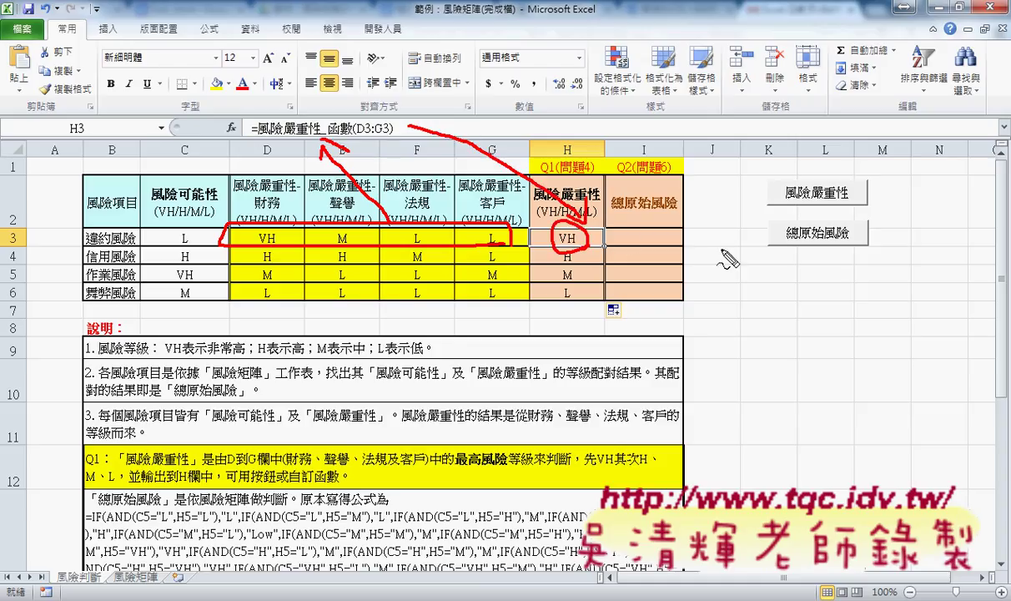
mouse_move(846, 200)
left_mouse_down()
mouse_move(806, 208)
mouse_move(842, 203)
left_mouse_up()
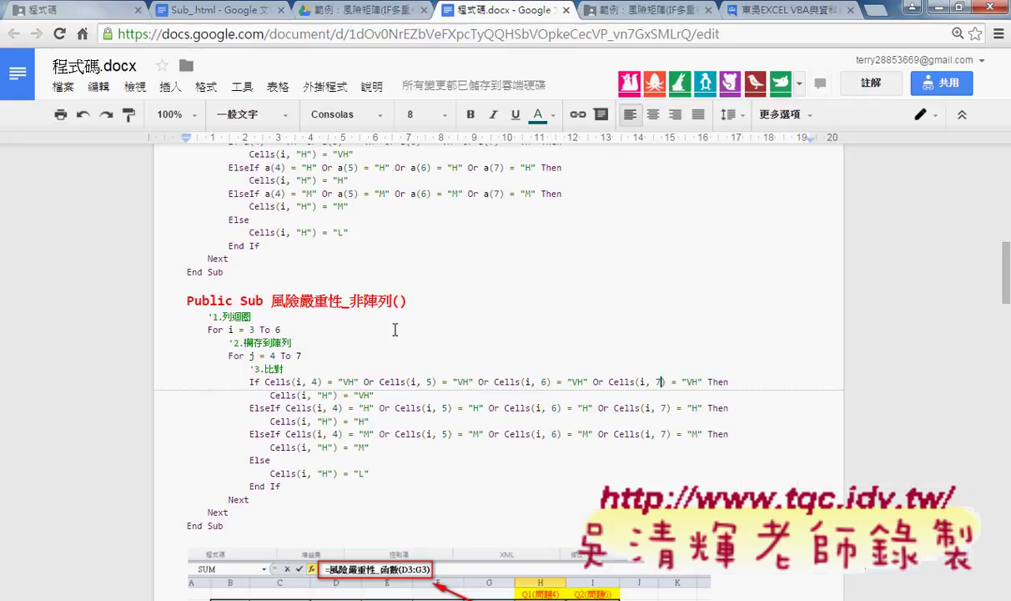
Review the 非陣列 title and the first Cells reference in Google Docs, then return to the workbook.
left_click_drag(349, 302, 400, 302)
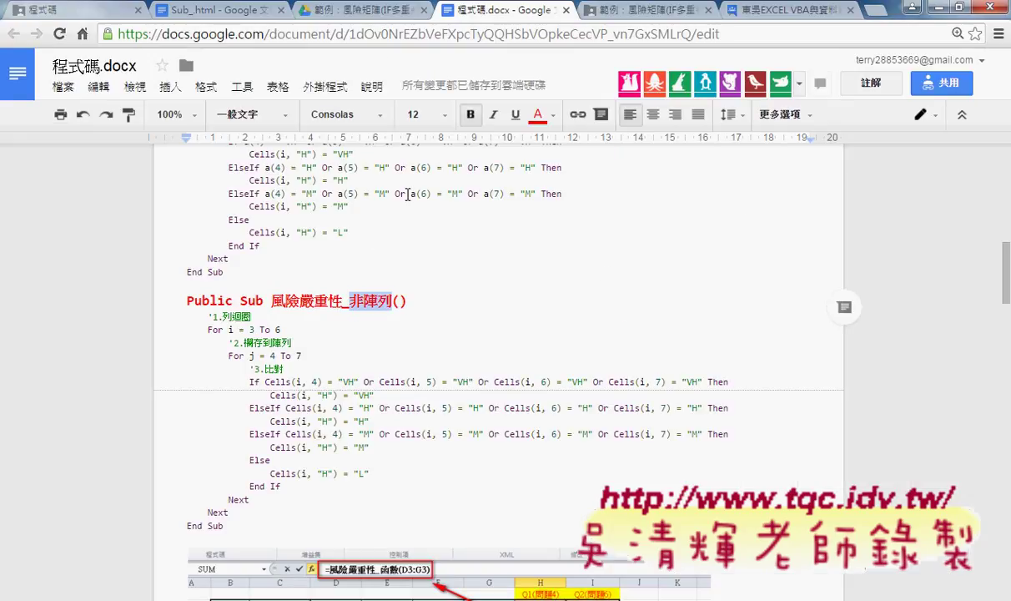
left_click(240, 332)
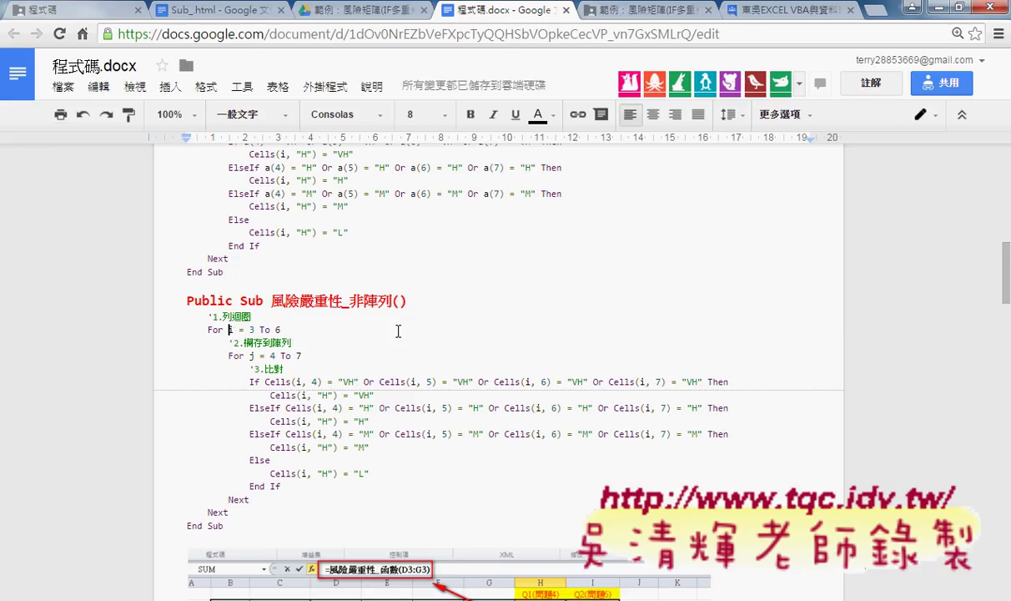
left_click(255, 355)
left_click_drag(264, 381, 323, 383)
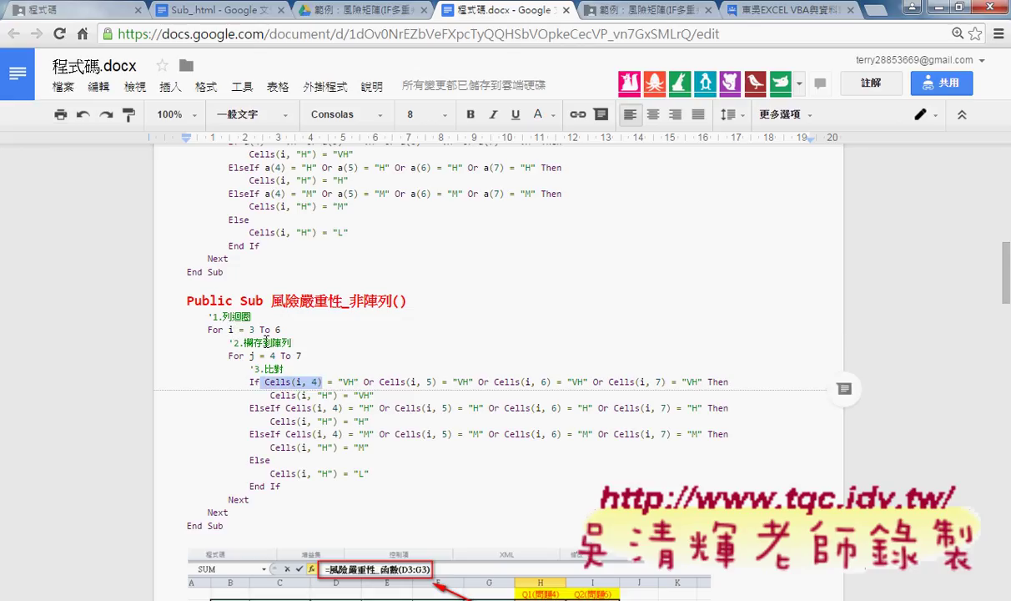
left_click(328, 383)
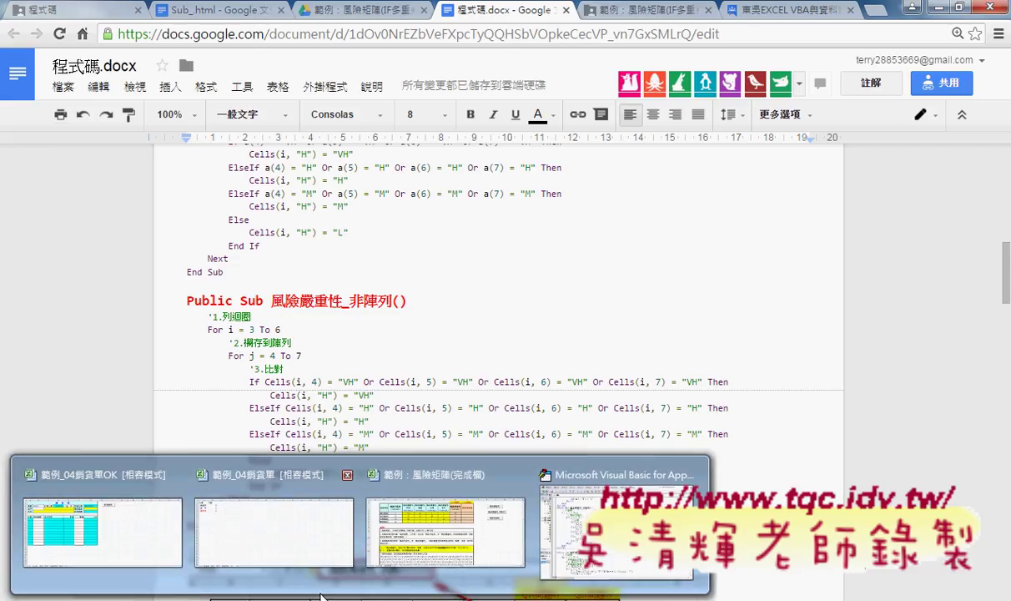
left_click(413, 549)
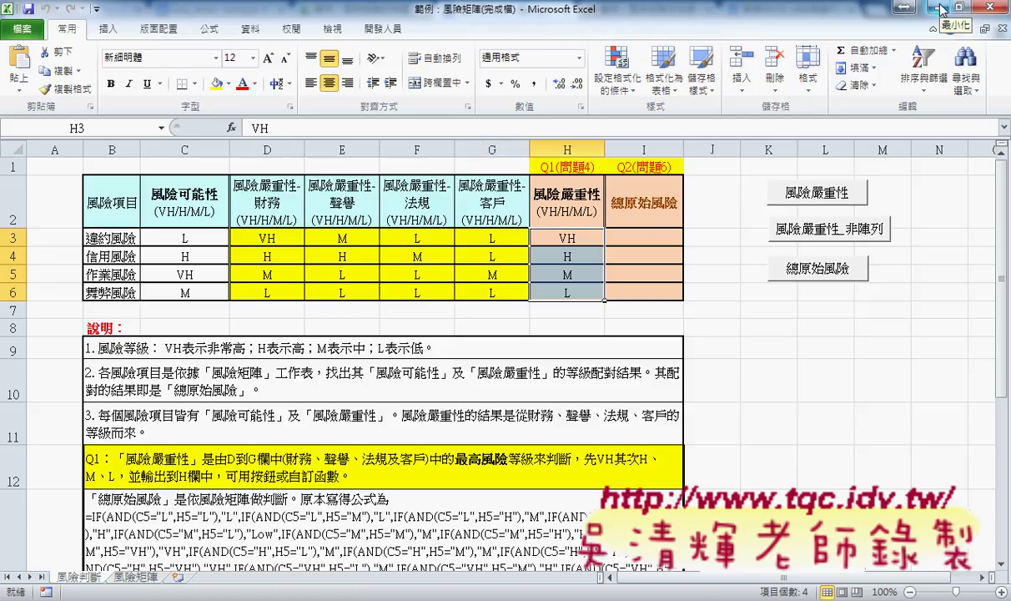
In the VBA editor, change the first If line's column numbers 4 and 5 to "D" and "E", then close it.
left_click(385, 28)
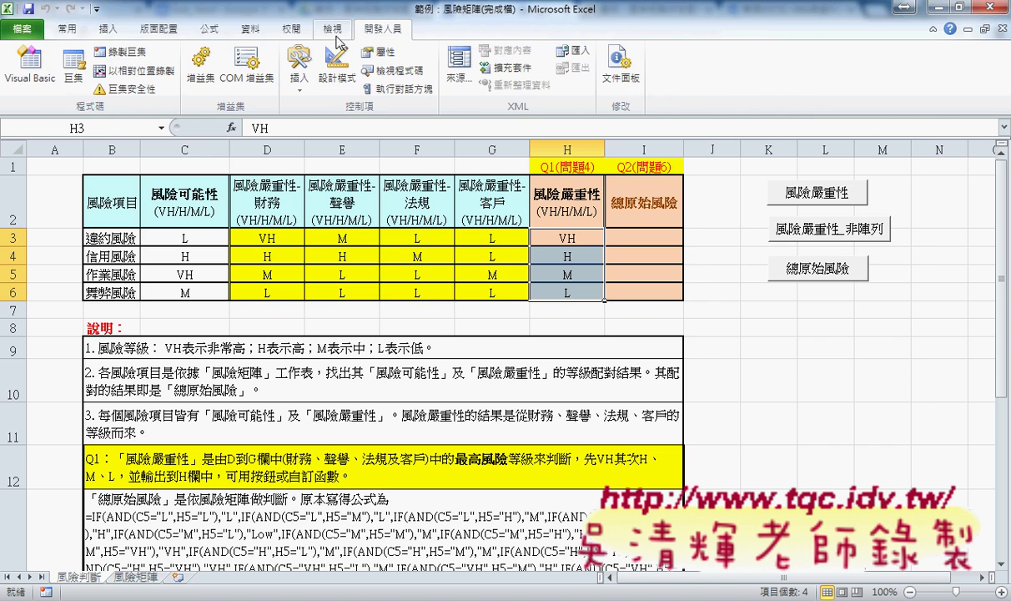
left_click(38, 67)
left_click(428, 236)
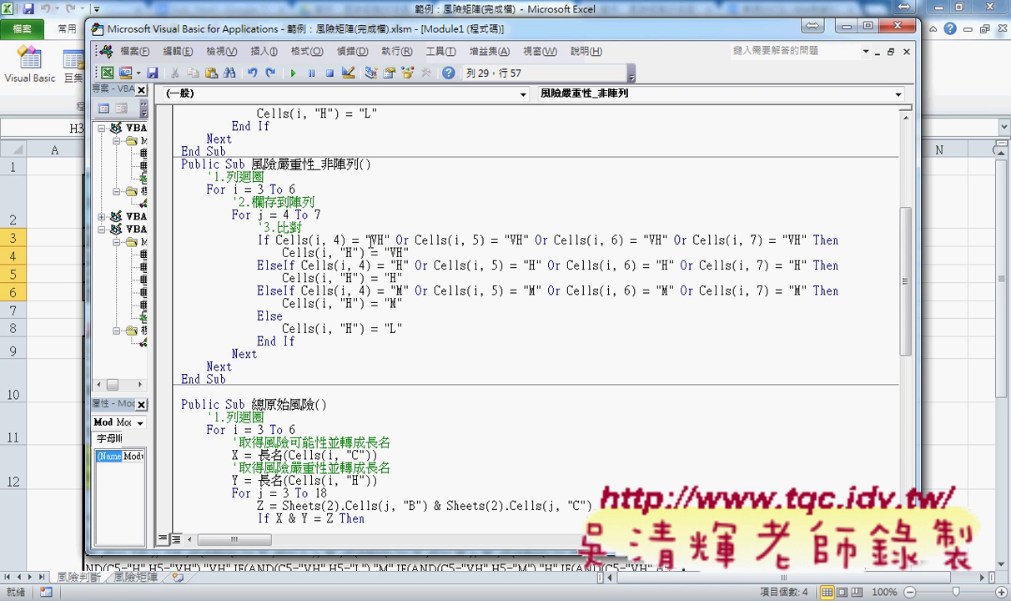
double_click(336, 240)
type("\"\"")
key("Left")
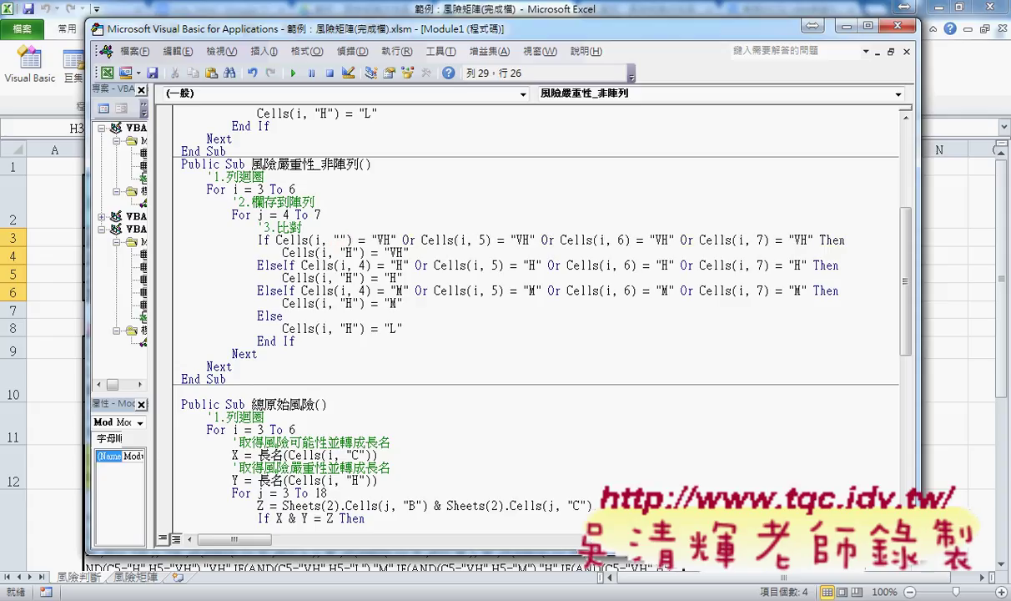
type("D")
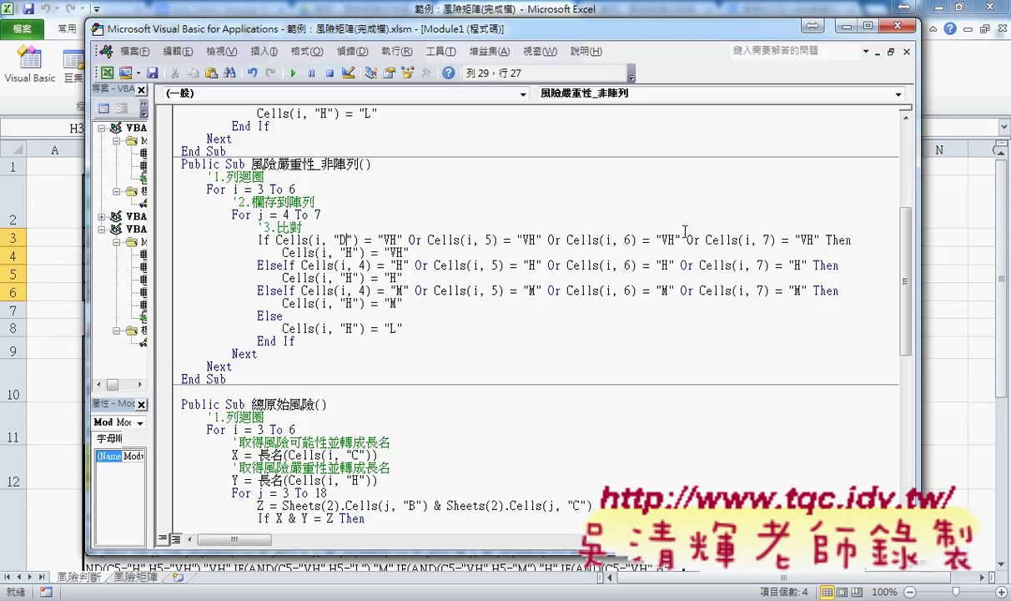
double_click(488, 241)
type("\"E")
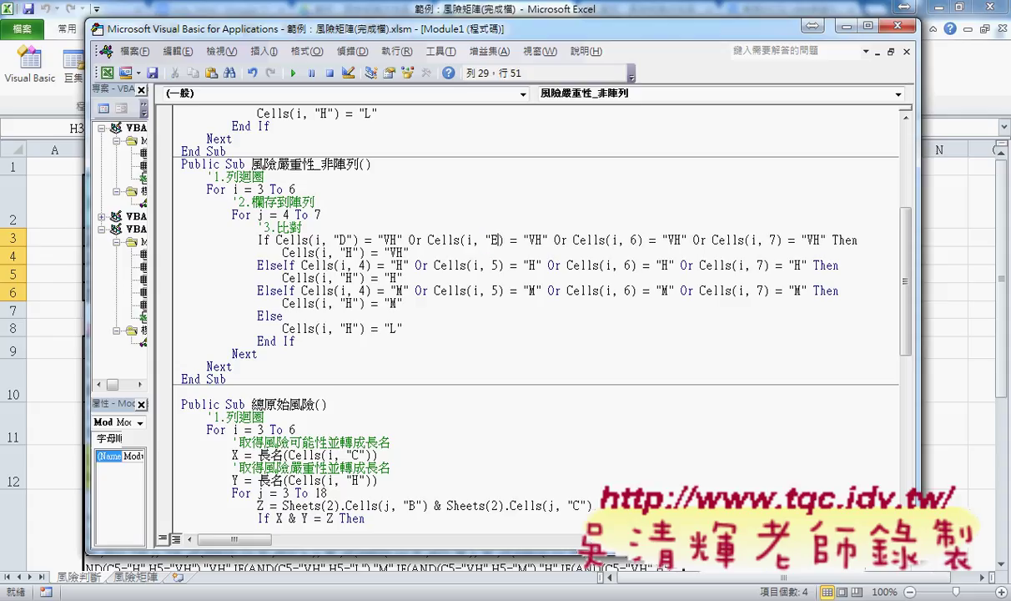
type("\"")
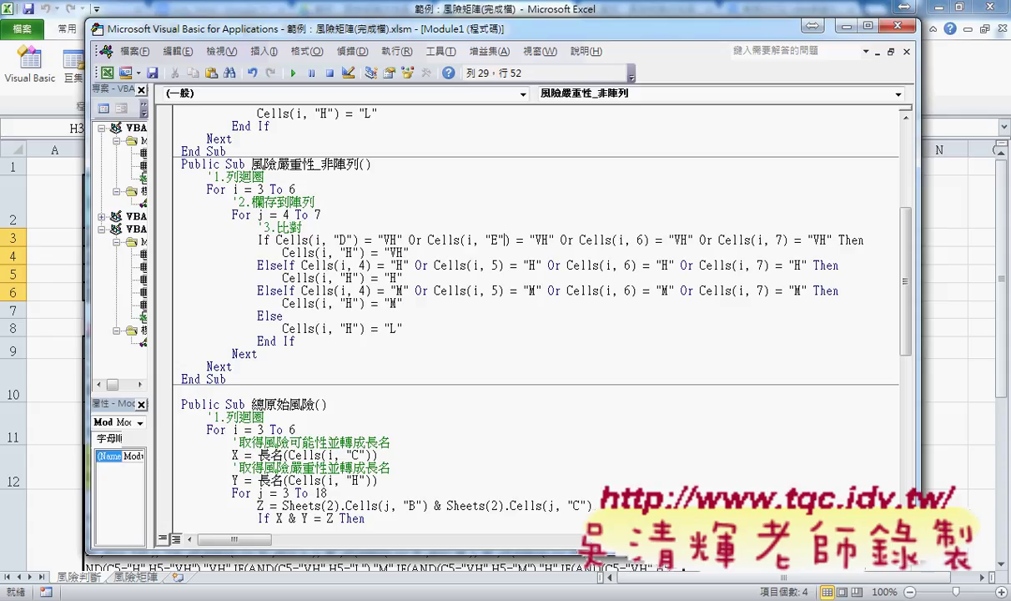
key("alt+F11")
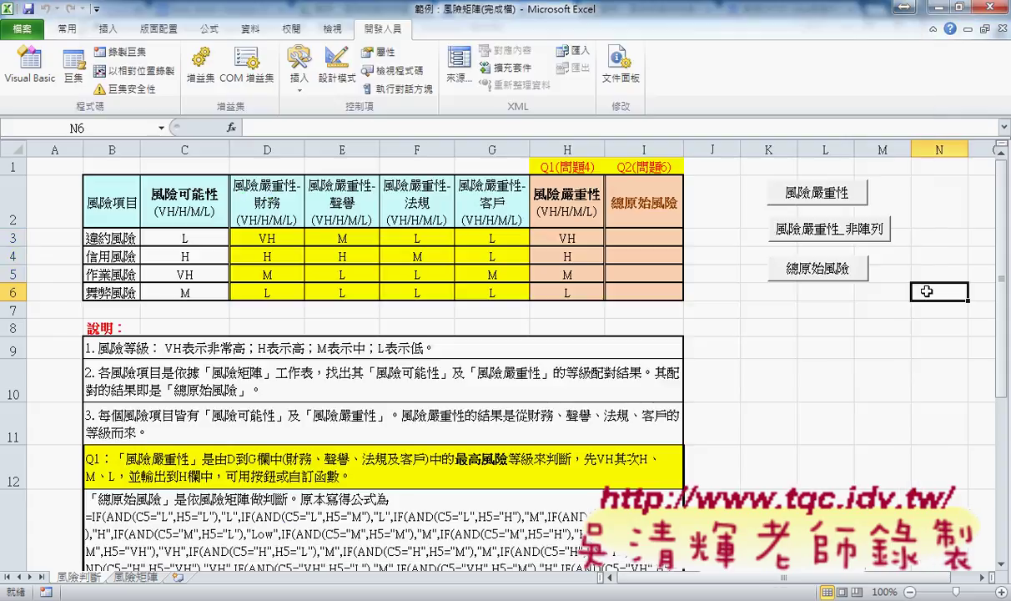
Clear the severity results in H3:H6 and begin inserting a function into H3.
left_click_drag(555, 236, 572, 296)
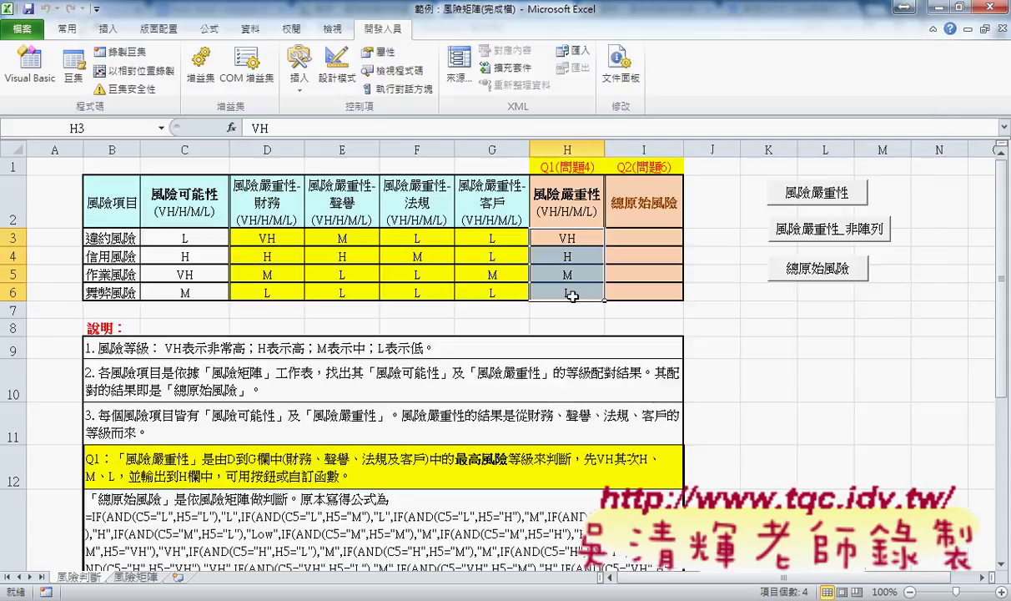
key("Delete")
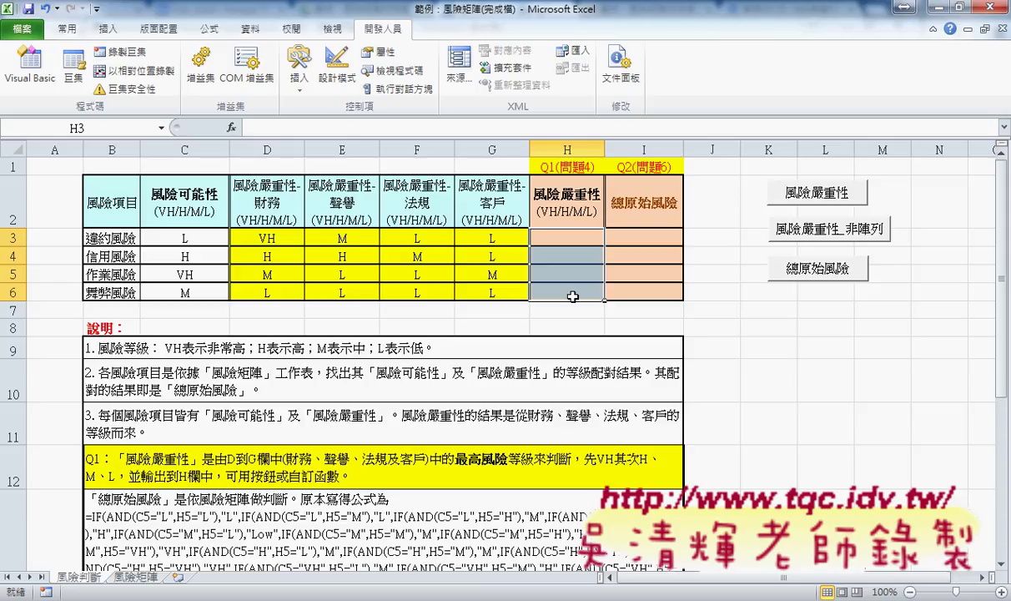
left_click(535, 232)
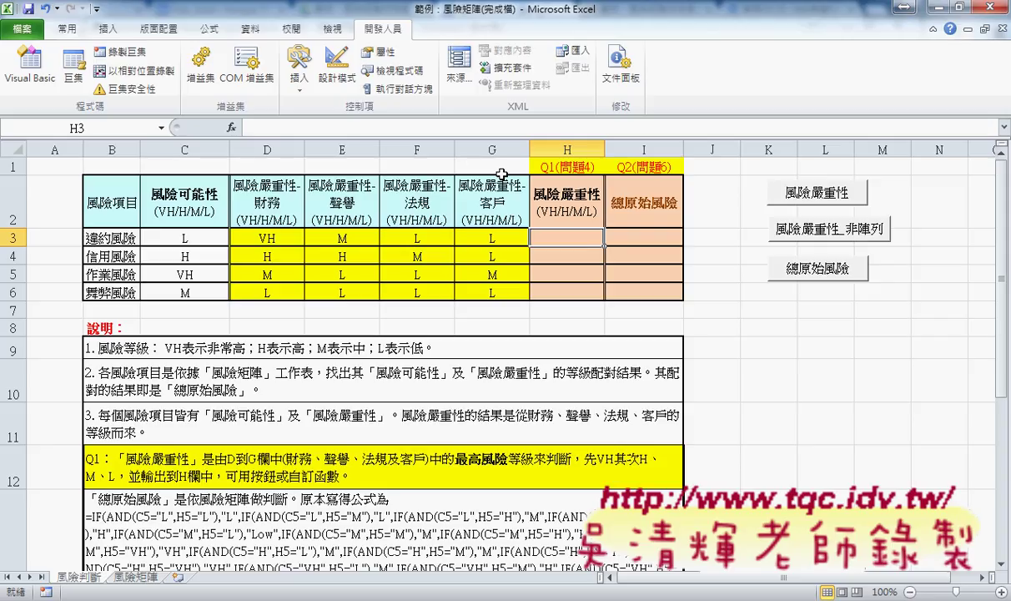
left_click(231, 127)
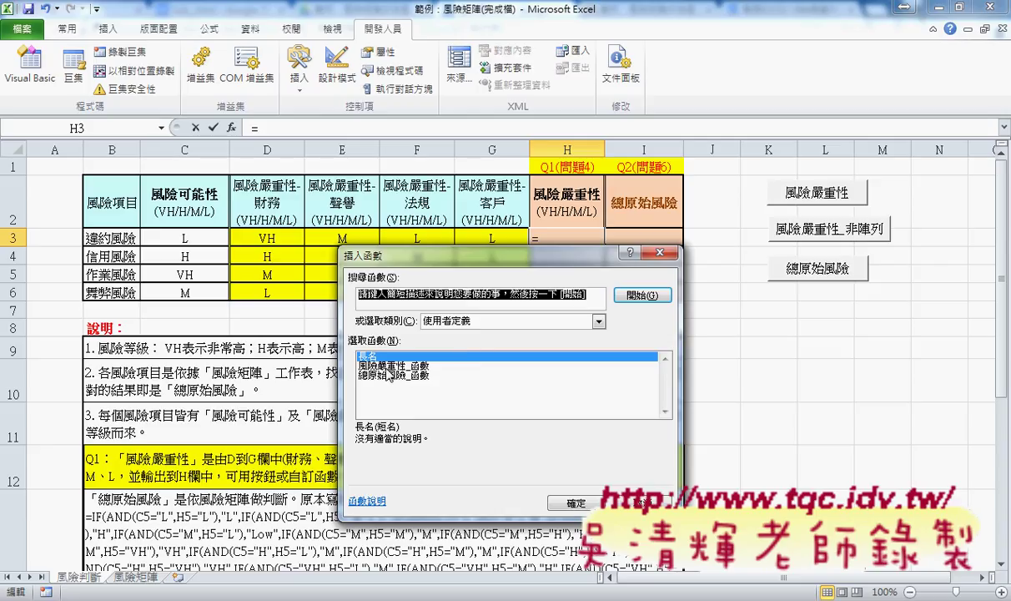
Pick the user-defined 風險嚴重性_函數 and set its 嚴重性範圍 argument to D3:G3.
left_click(373, 365)
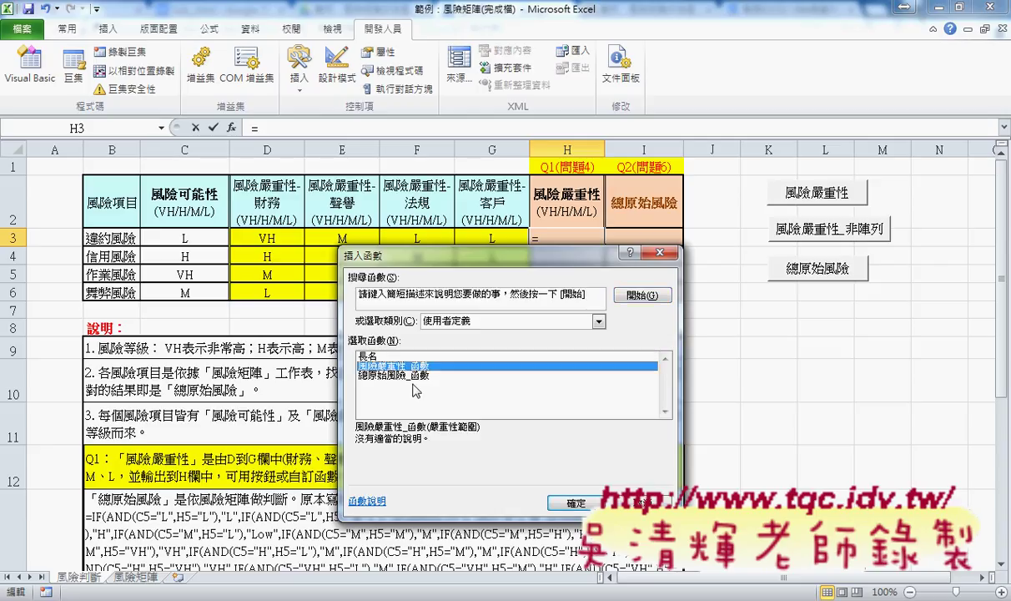
left_click(576, 505)
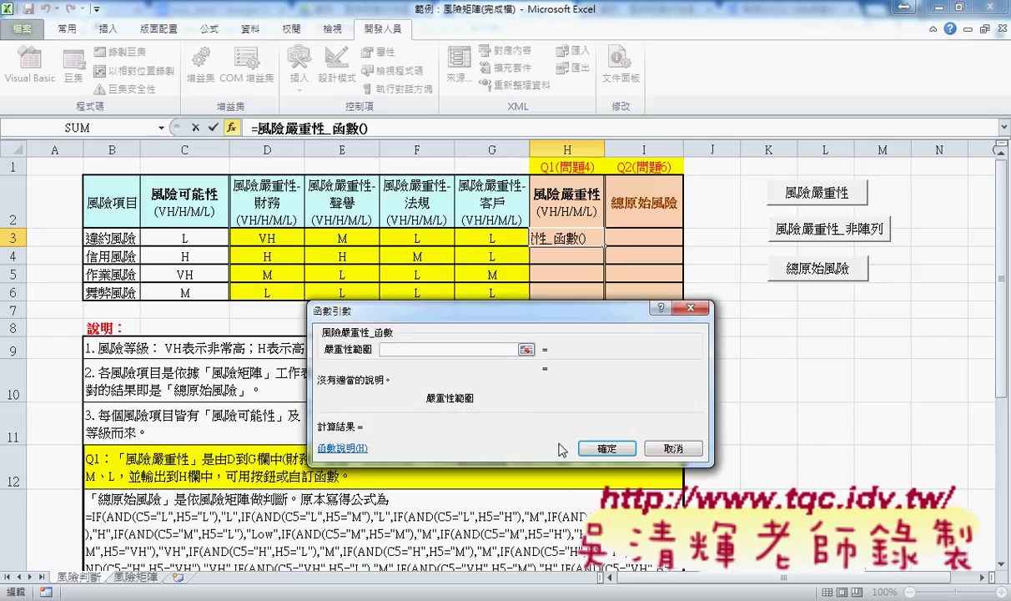
left_click(270, 238)
left_click_drag(270, 238, 492, 238)
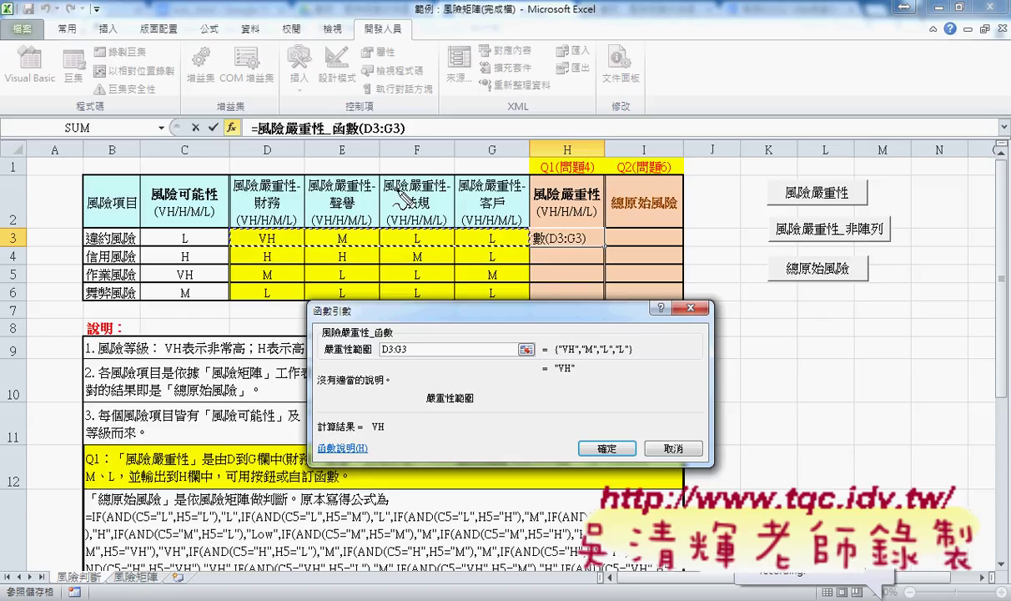
Draw pen annotations over the sheet, then clear them and cancel the unfinished H3 formula.
left_click_drag(342, 158, 351, 165)
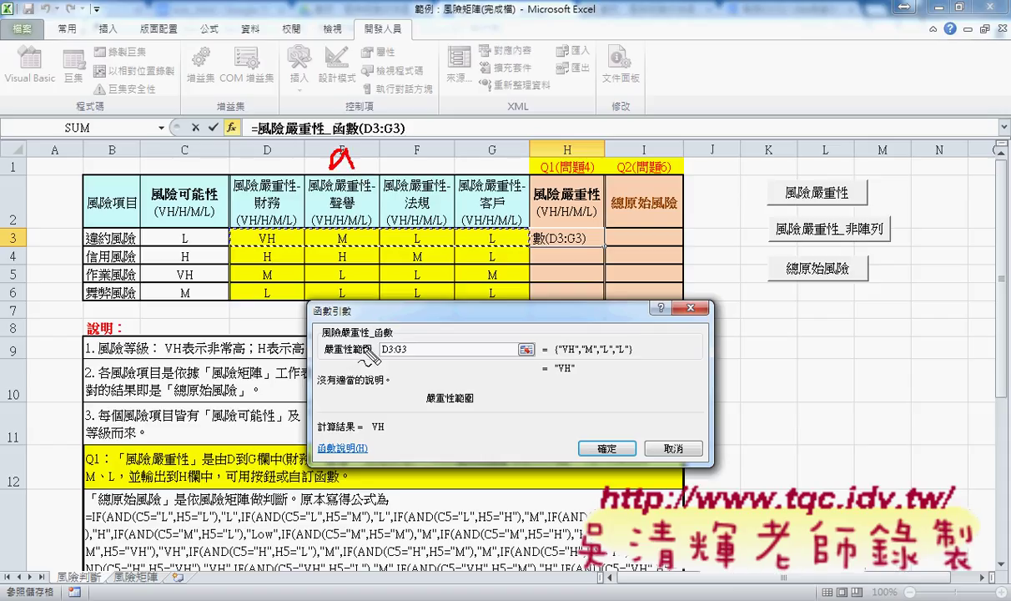
mouse_move(364, 334)
left_mouse_down()
mouse_move(342, 171)
mouse_move(358, 178)
left_mouse_up()
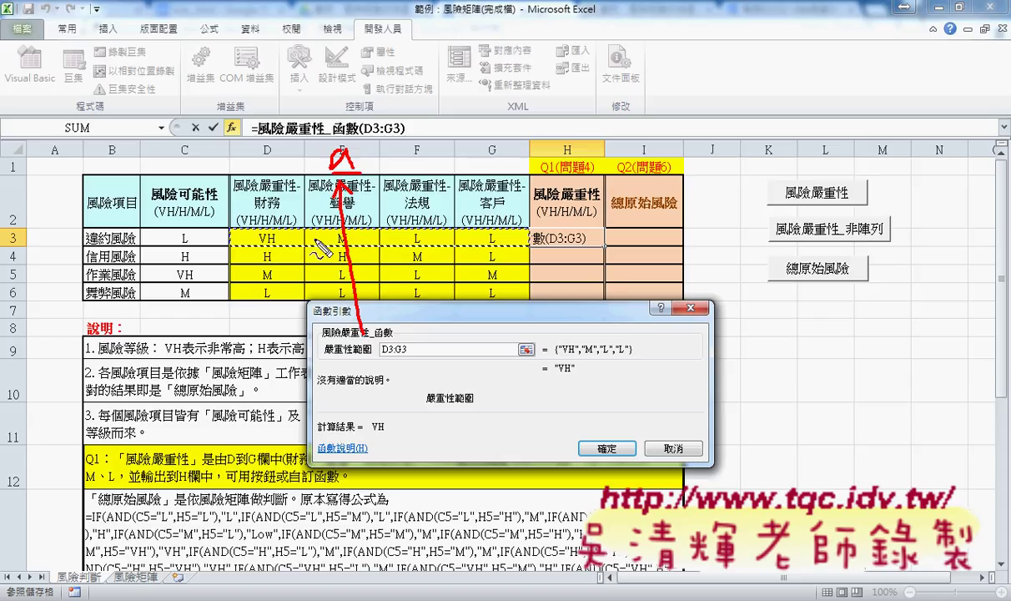
mouse_move(303, 248)
left_mouse_down()
mouse_move(252, 248)
mouse_move(305, 254)
left_mouse_up()
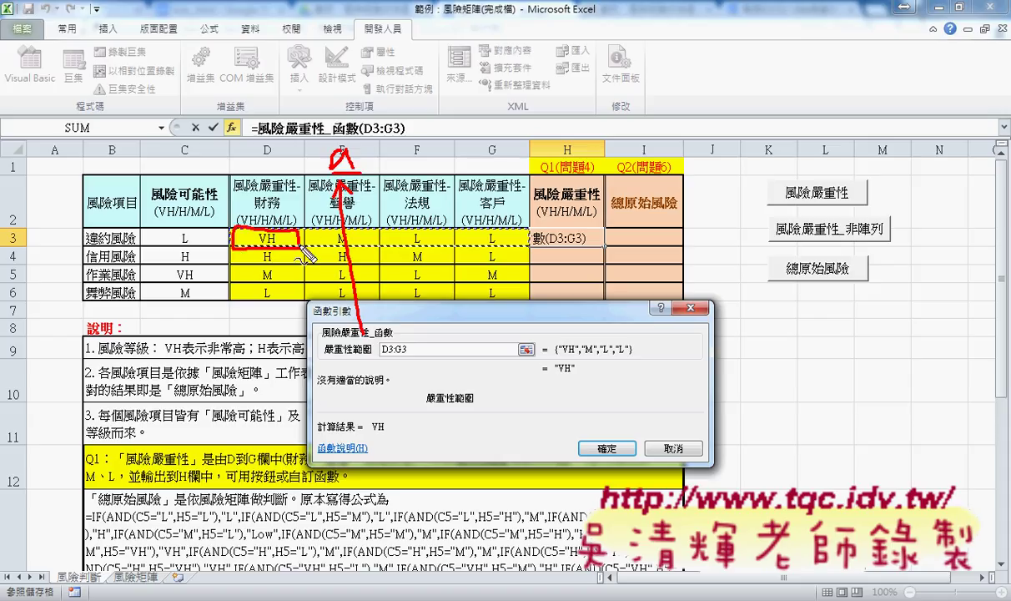
left_click_drag(200, 229, 200, 247)
left_click_drag(264, 189, 266, 208)
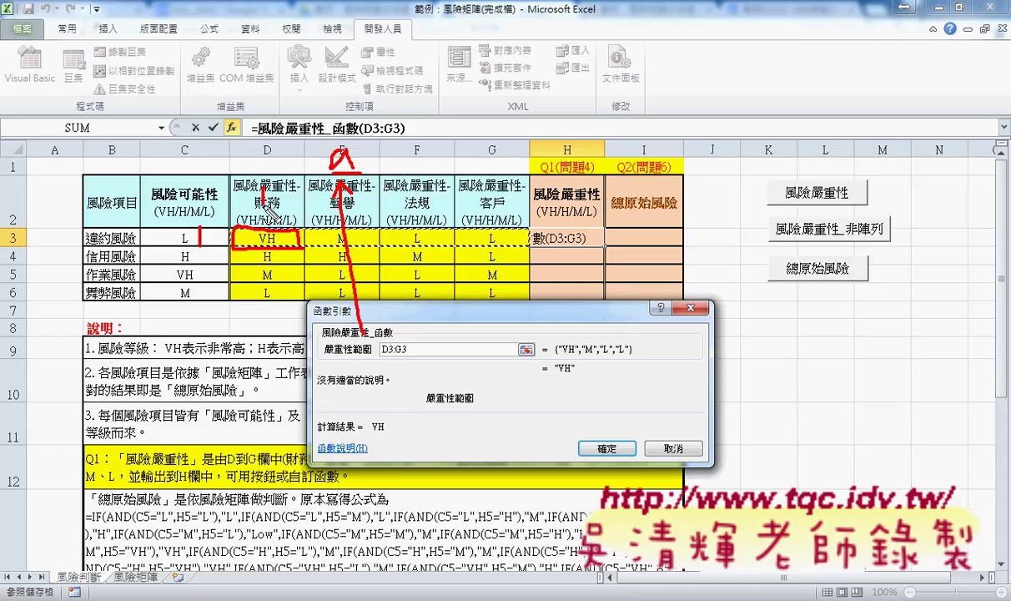
mouse_move(364, 147)
left_mouse_down()
mouse_move(356, 169)
mouse_move(407, 159)
mouse_move(423, 171)
left_mouse_up()
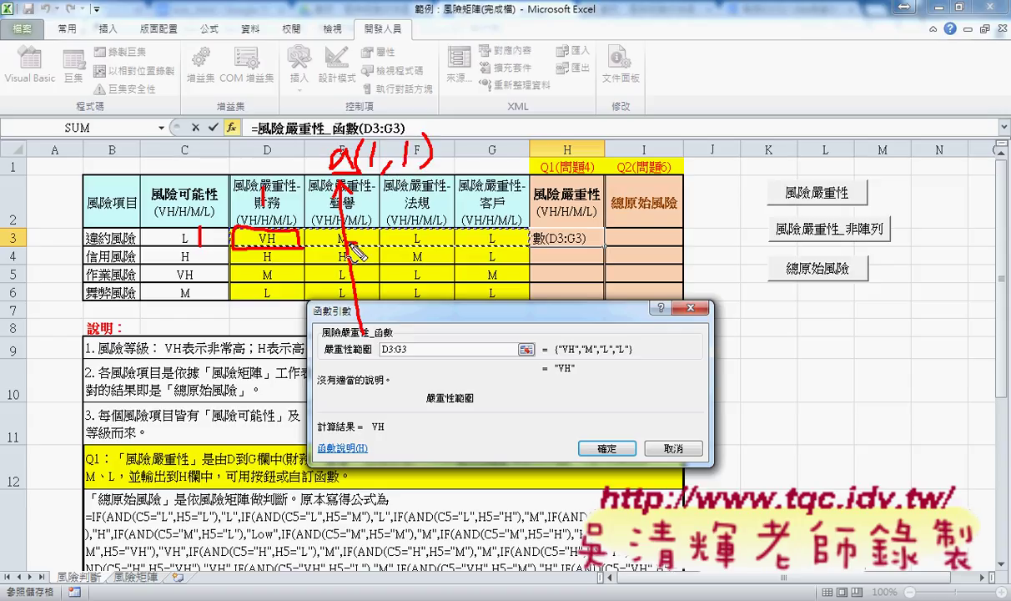
left_click_drag(323, 227, 364, 242)
left_click_drag(488, 147, 490, 158)
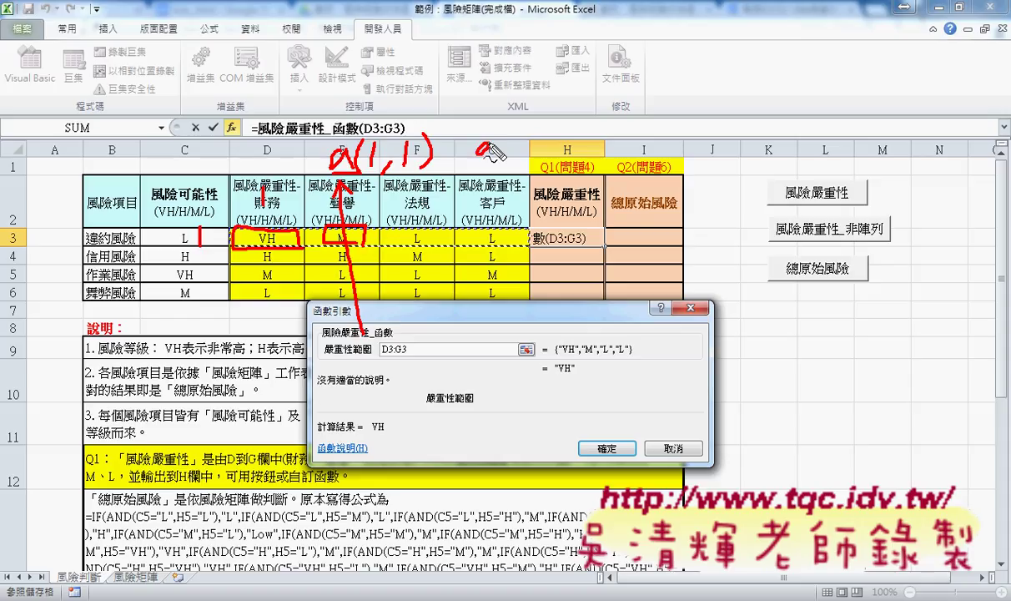
mouse_move(523, 127)
left_mouse_down()
mouse_move(509, 158)
mouse_move(575, 160)
left_mouse_up()
left_click_drag(576, 121, 578, 165)
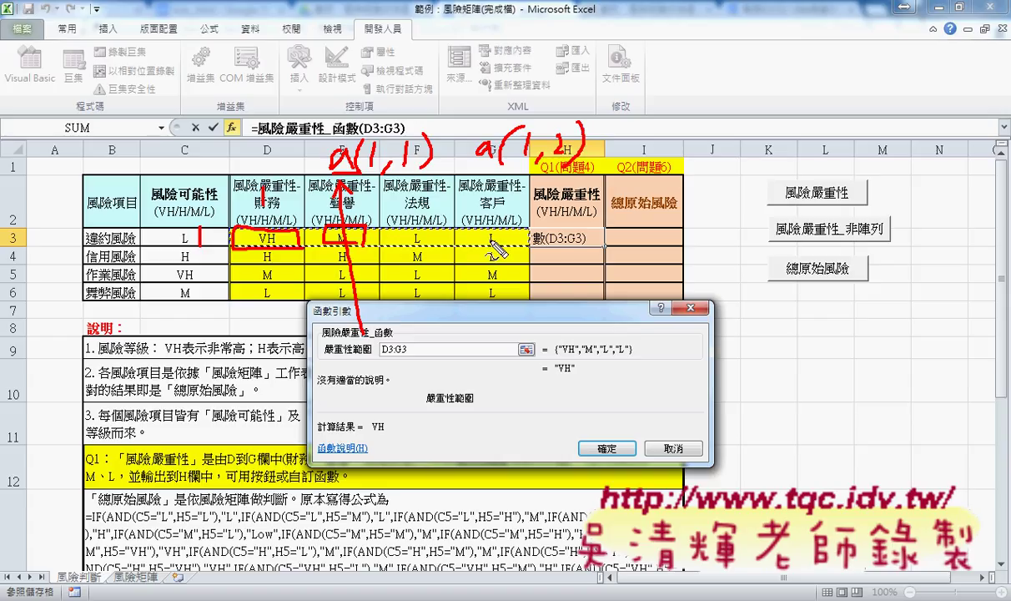
left_click_drag(494, 248, 503, 257)
mouse_move(390, 335)
left_mouse_down()
mouse_move(371, 336)
mouse_move(400, 344)
mouse_move(524, 247)
mouse_move(542, 249)
left_mouse_up()
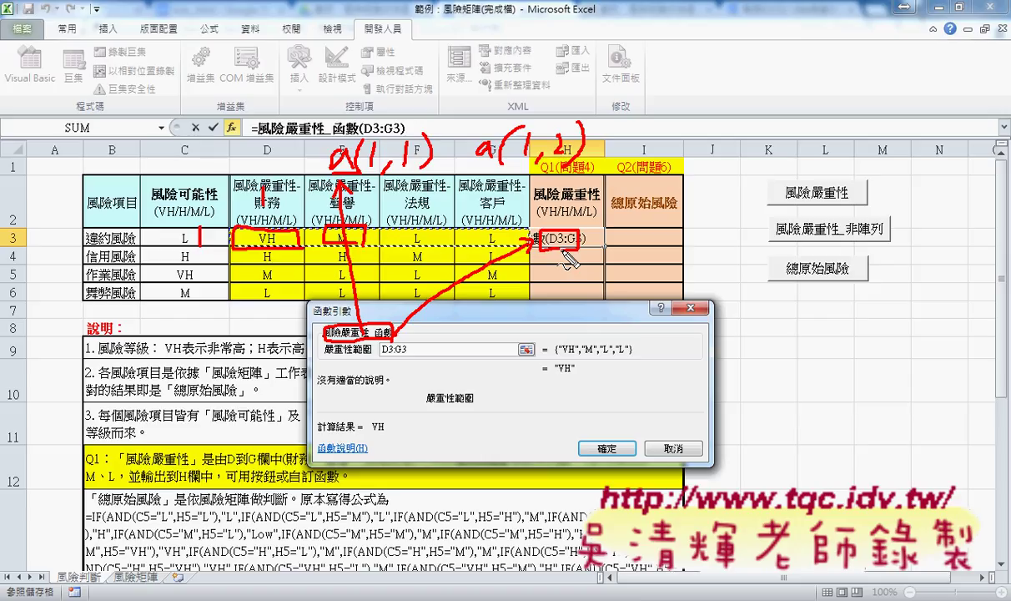
key("Escape")
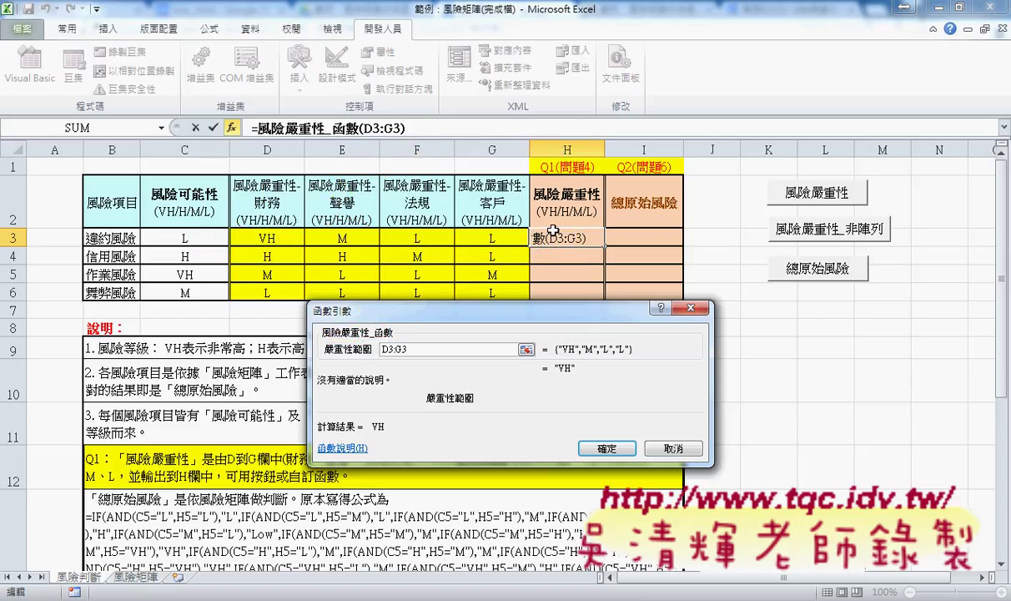
left_click(686, 448)
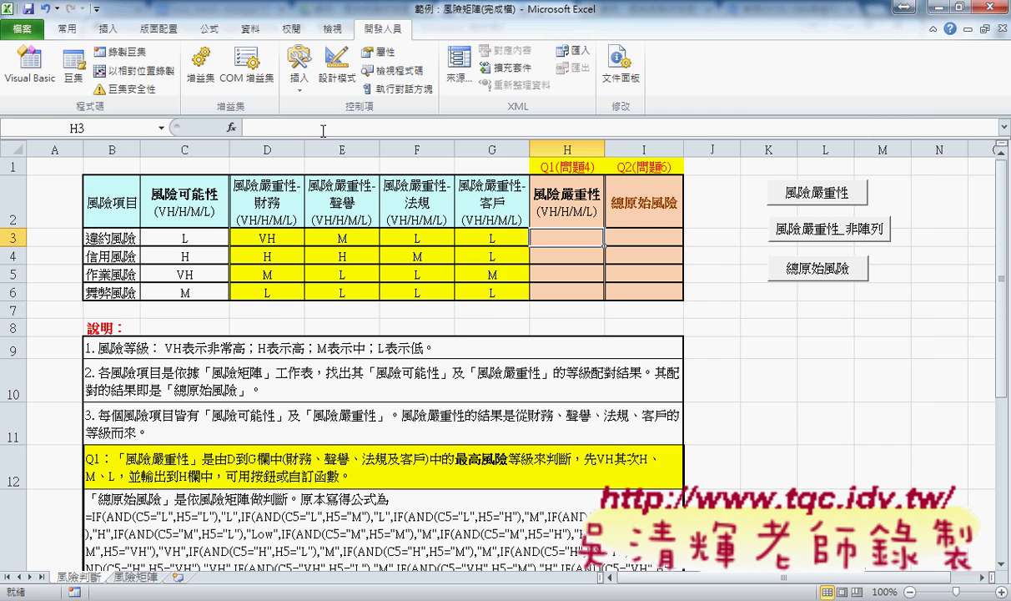
Open the VBA editor and locate the 風險嚴重性_函數 Function declaration in Module1.
left_click(29, 67)
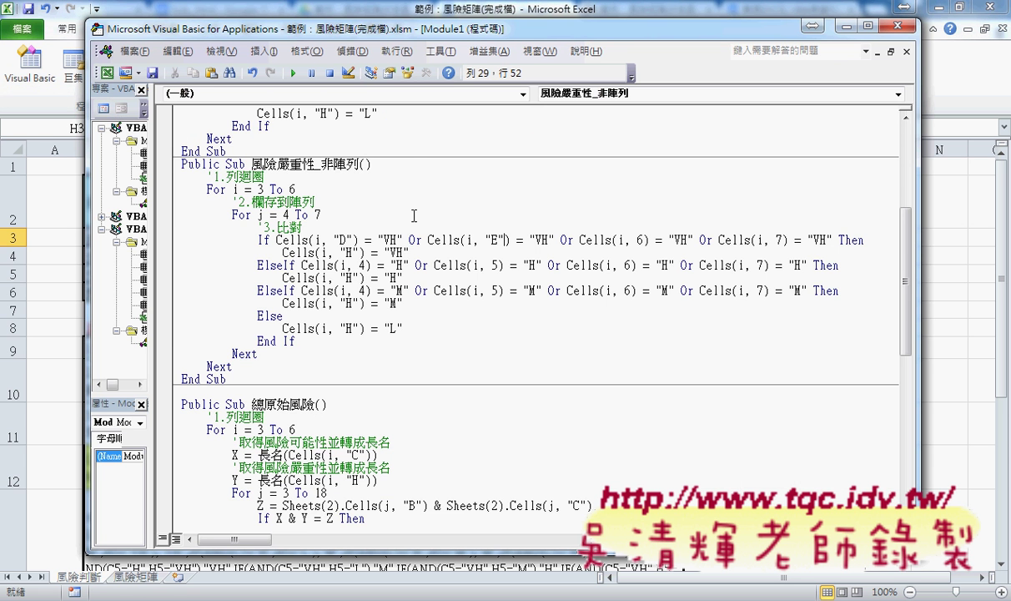
scroll(413, 209, "down", 3)
scroll(421, 217, "down", 4)
scroll(445, 226, "down", 1)
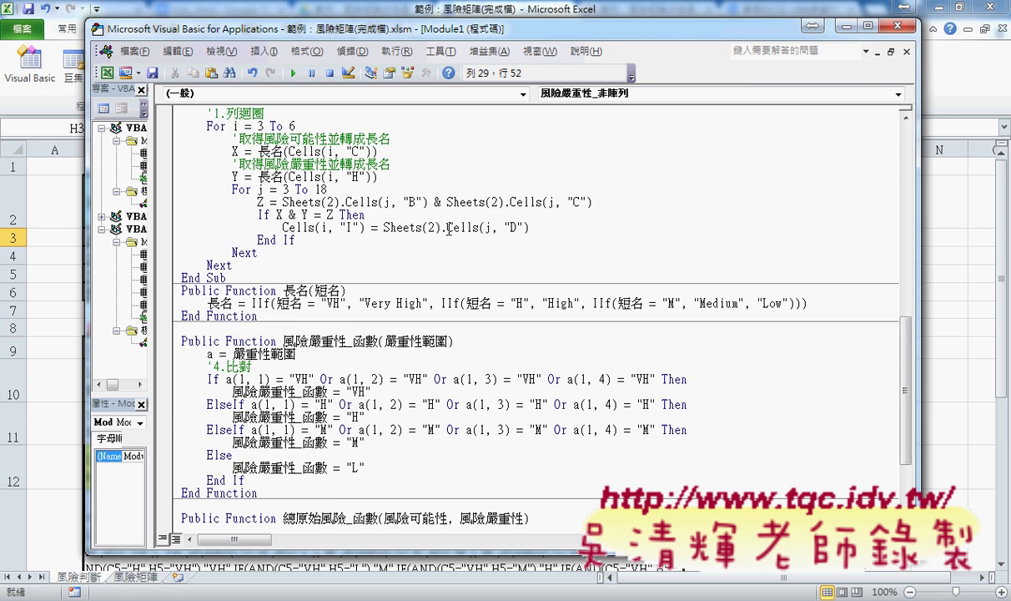
scroll(433, 223, "down", 1)
left_click(173, 307)
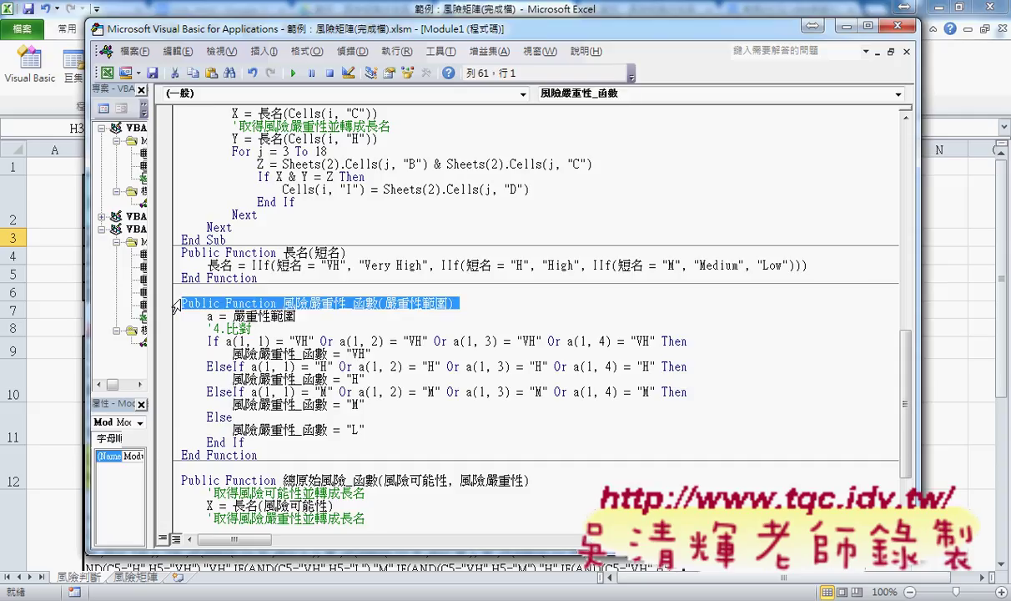
left_click_drag(225, 304, 275, 302)
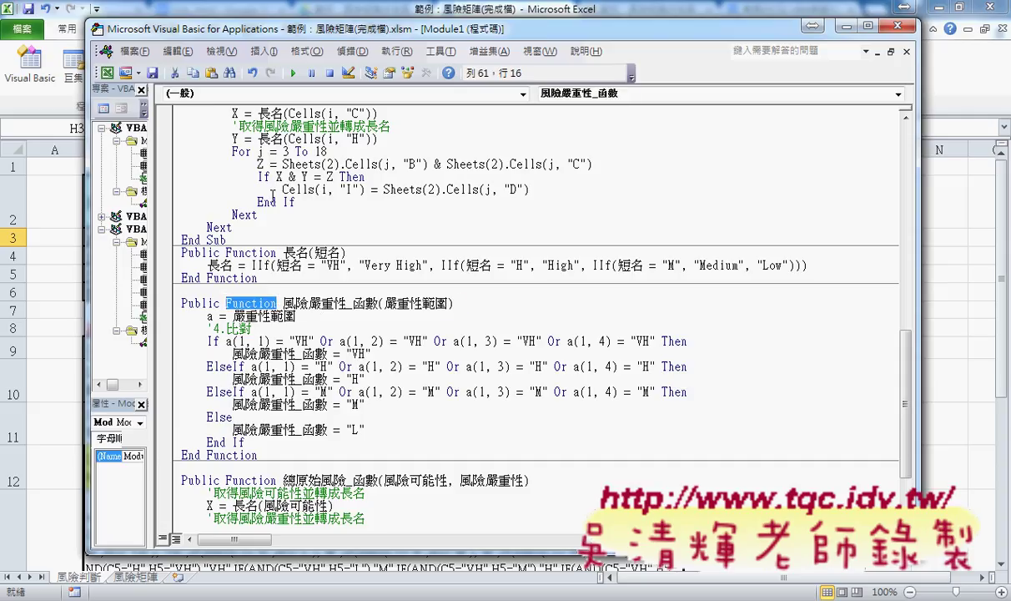
Show the Insert Procedure dialog with Function type, then cancel without adding a procedure.
left_click(263, 51)
left_click(277, 72)
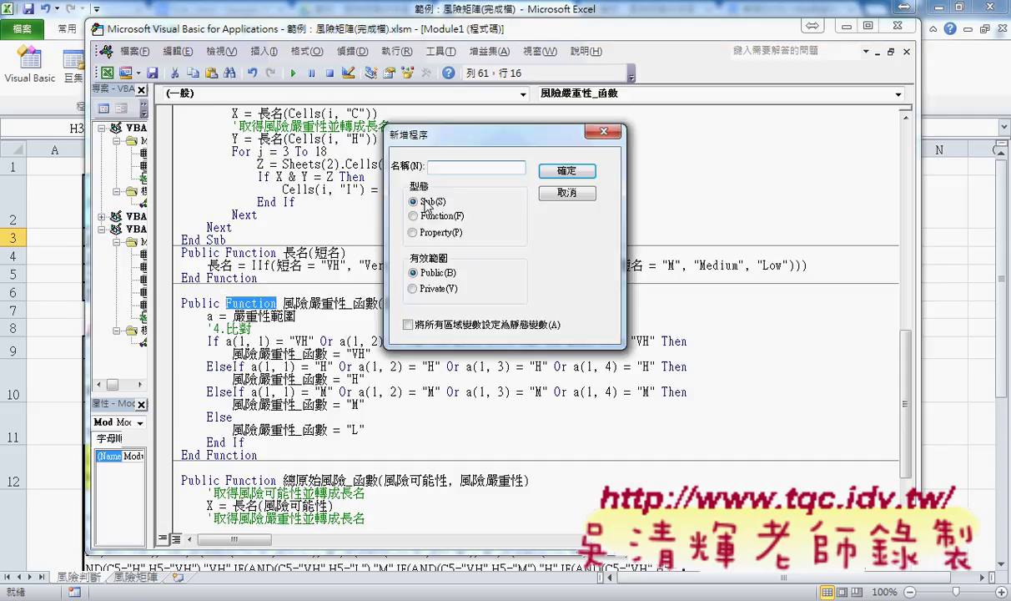
left_click(430, 216)
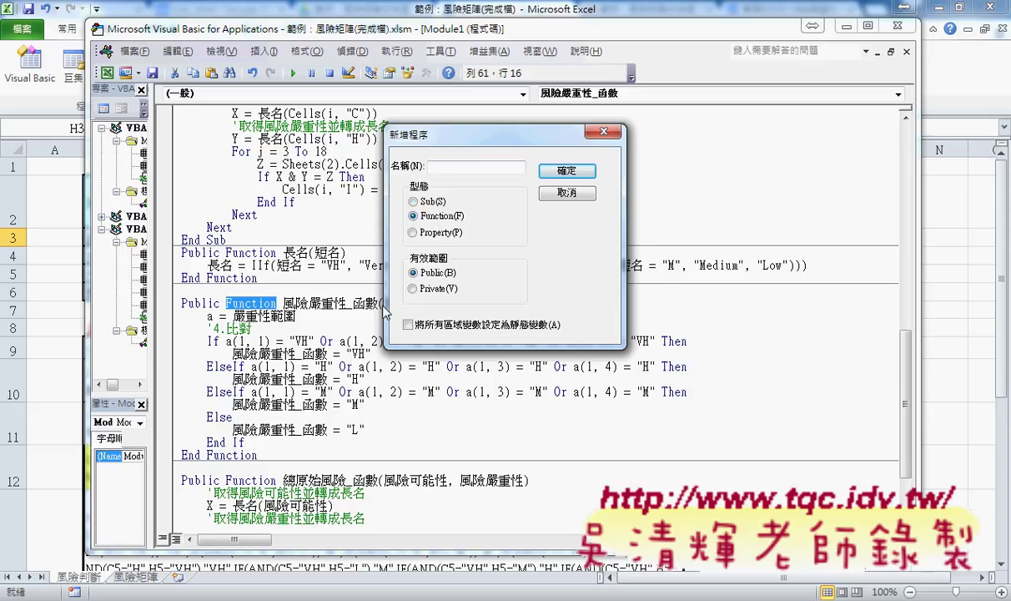
left_click(545, 191)
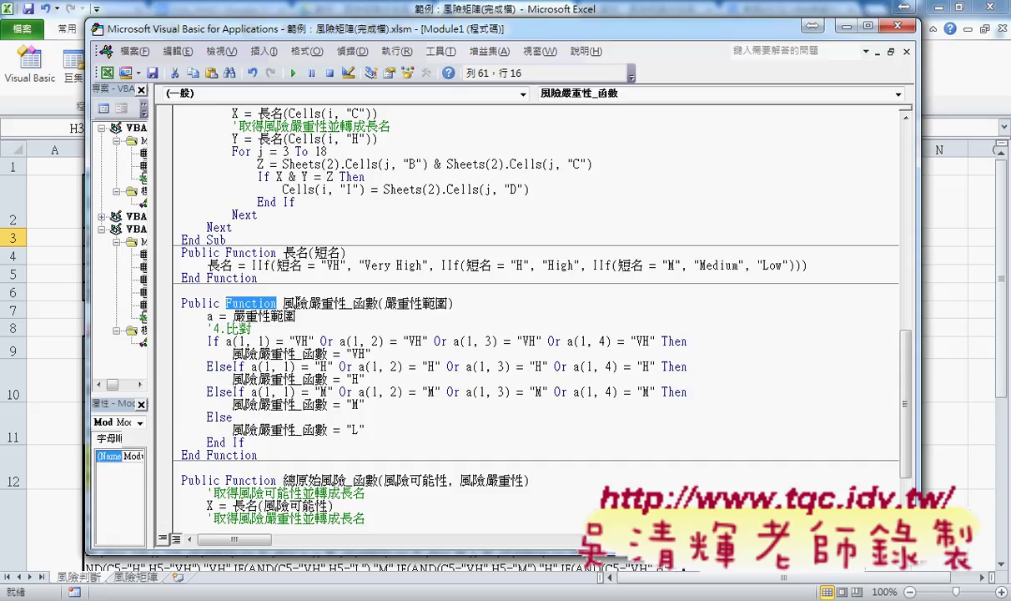